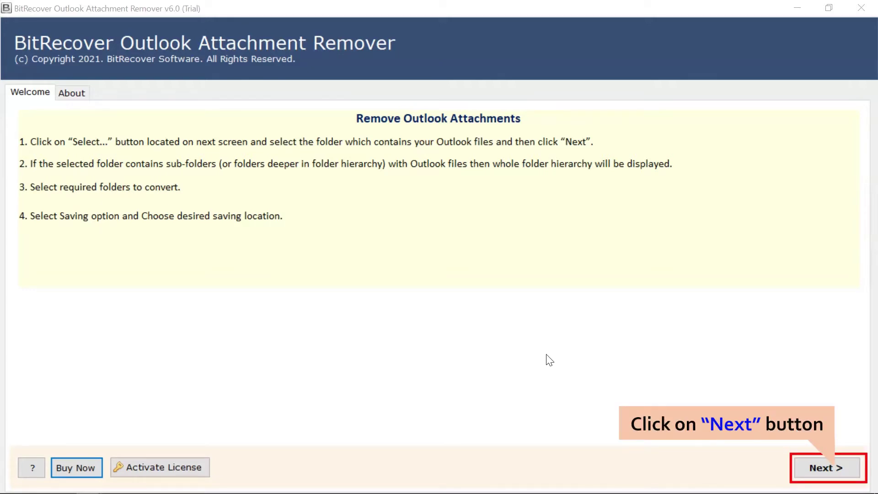
Step: Leave the Welcome page for the Select File(s) step
{"action": "left_click", "coordinate": [827, 468]}
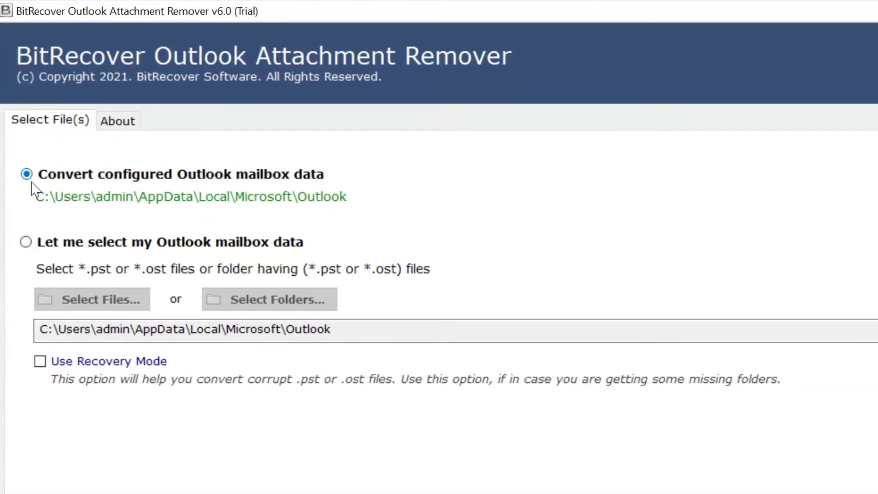
Step: Switch the source to manually selecting Outlook PST/OST mailbox files
{"action": "left_click", "coordinate": [25, 157]}
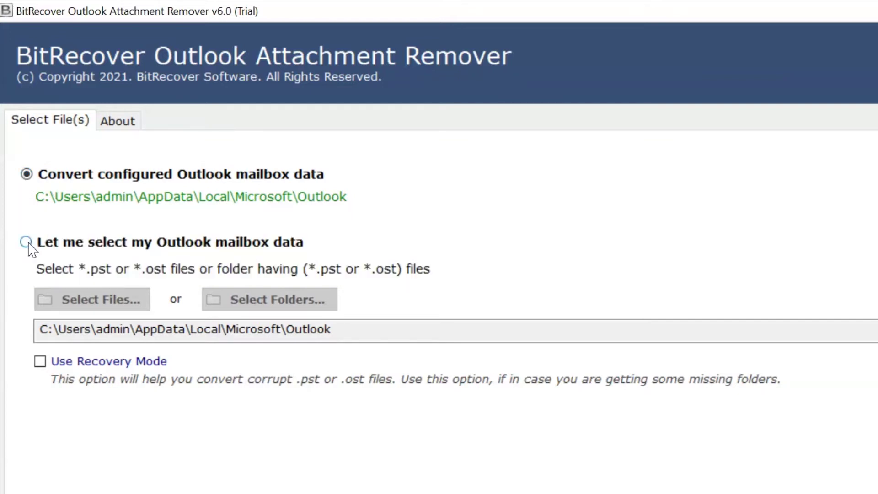
{"action": "left_click", "coordinate": [28, 244]}
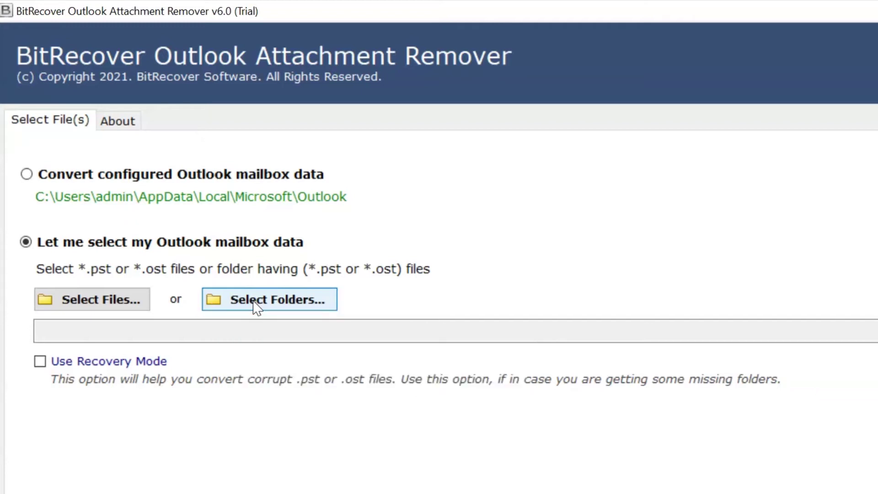
Step: Browse for and load Outlook mail Archive.pst from the PST File Data folder on drive F
{"action": "left_click", "coordinate": [97, 301]}
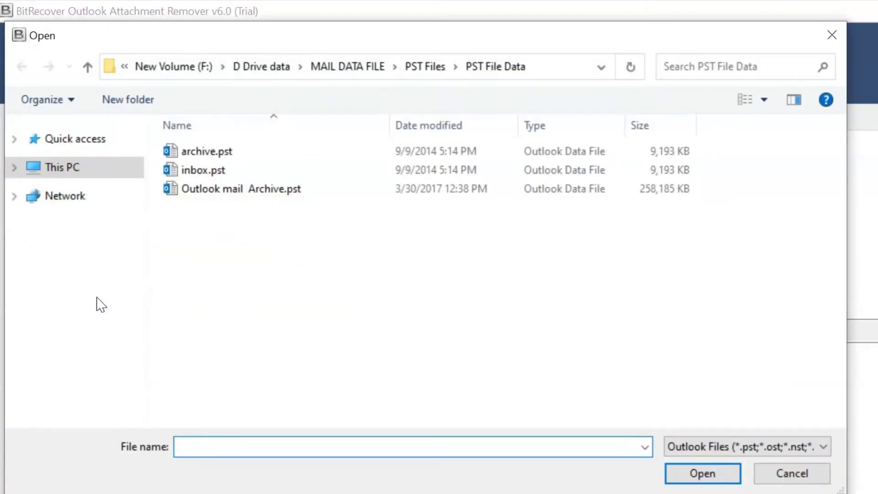
{"action": "left_click", "coordinate": [178, 189]}
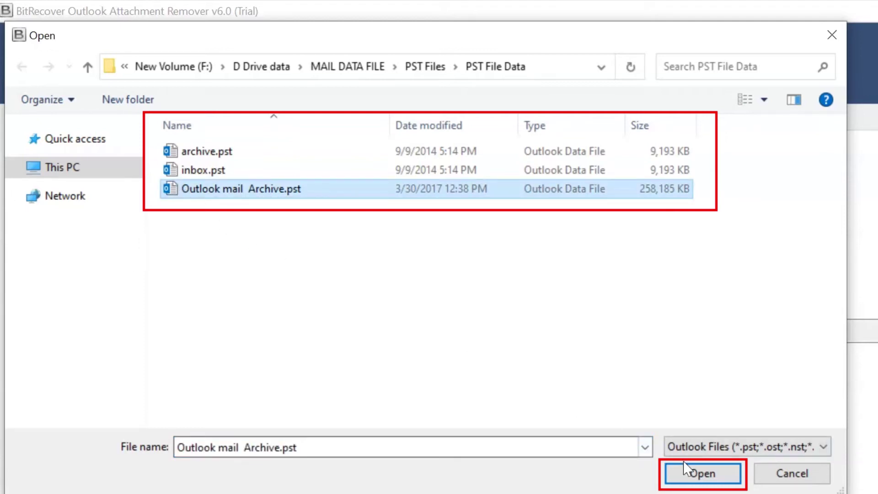
{"action": "left_click", "coordinate": [702, 475]}
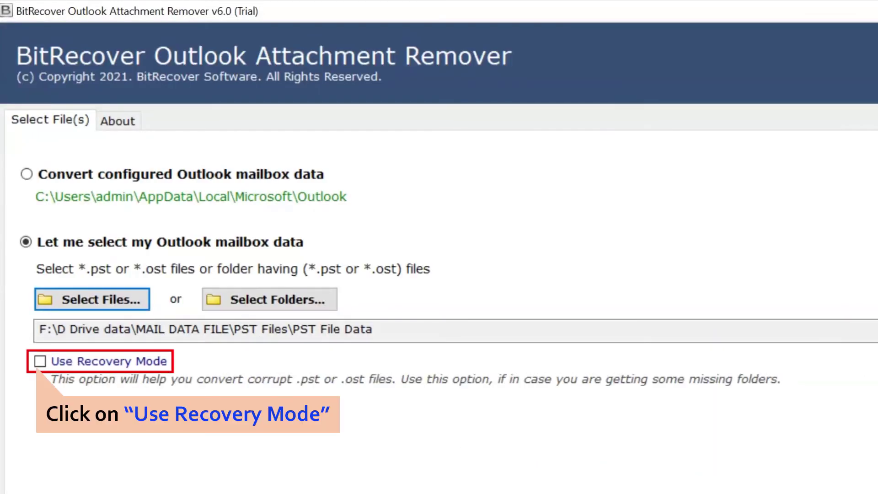
{"action": "left_click", "coordinate": [40, 362]}
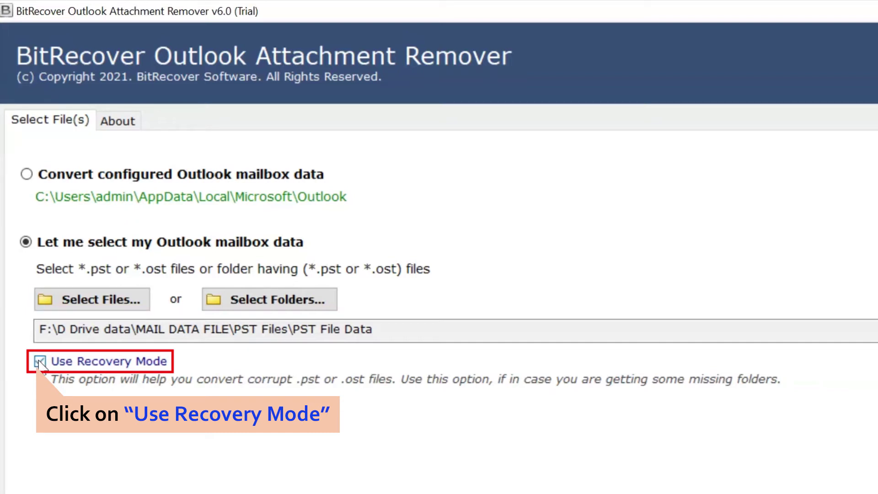
{"action": "left_click", "coordinate": [39, 361]}
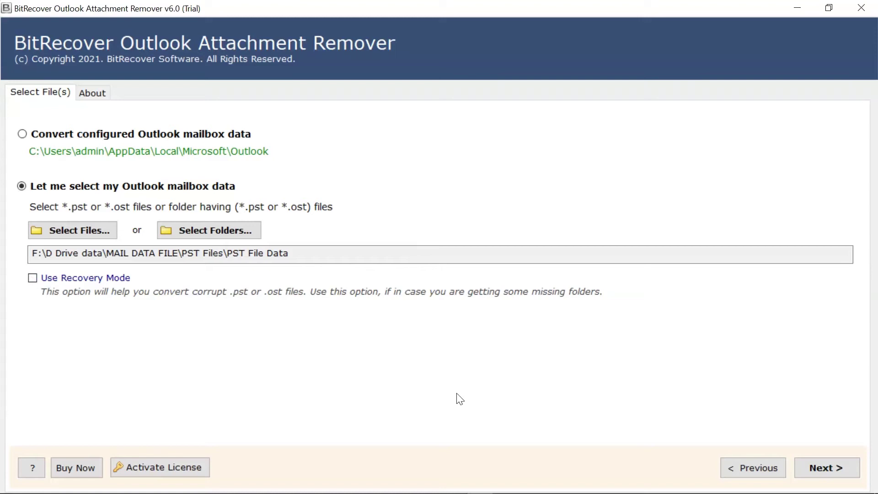
Step: Tick Outlook mail Archive.pst with all its folders and advance to the saving options
{"action": "left_click", "coordinate": [830, 461]}
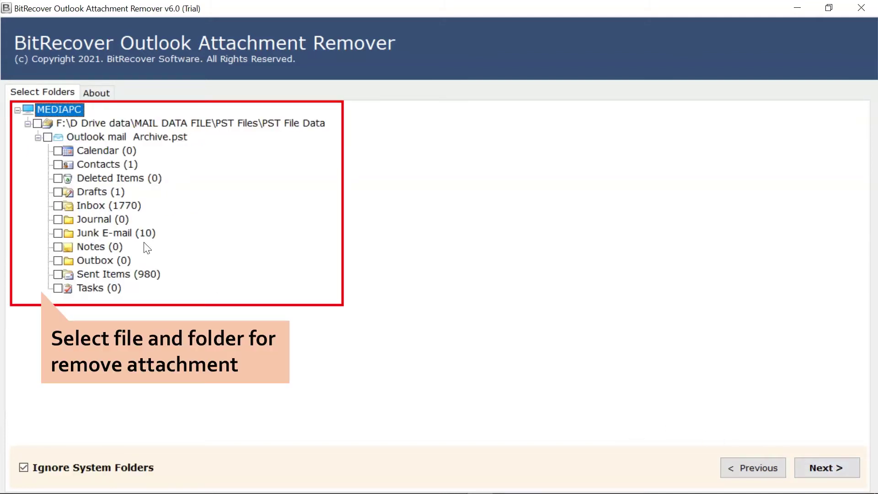
{"action": "left_click", "coordinate": [49, 140]}
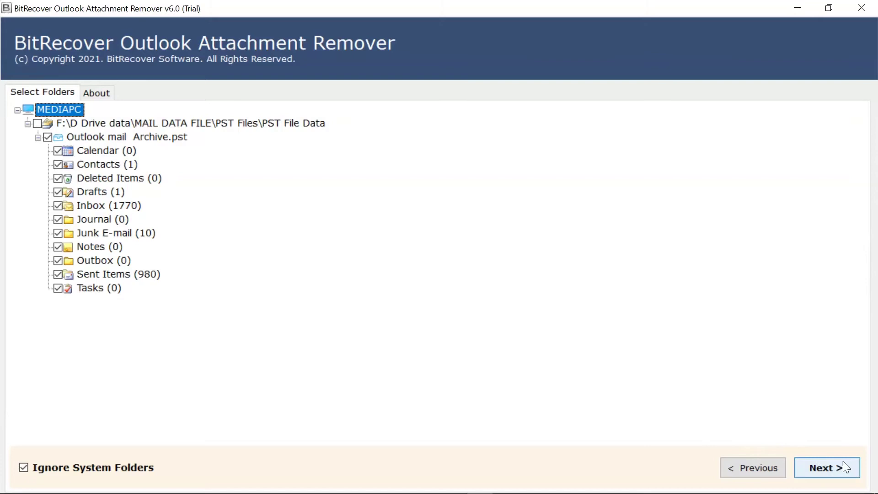
{"action": "left_click", "coordinate": [844, 467]}
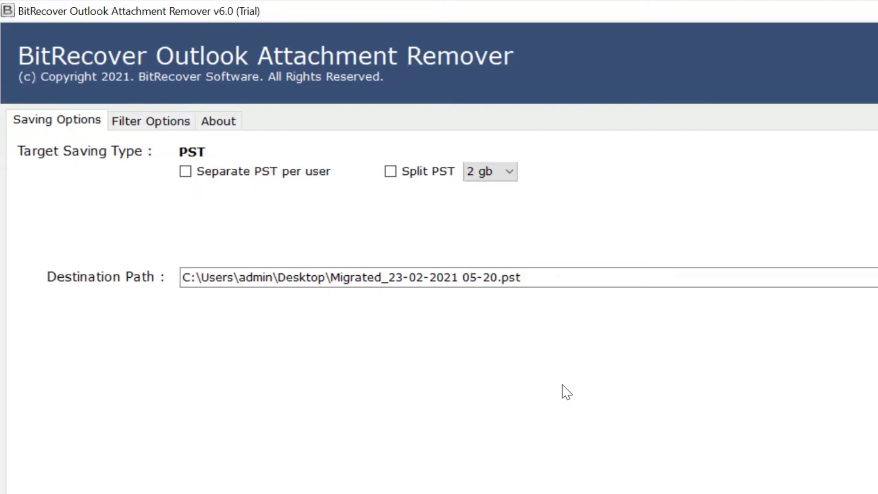
{"action": "left_click", "coordinate": [184, 172]}
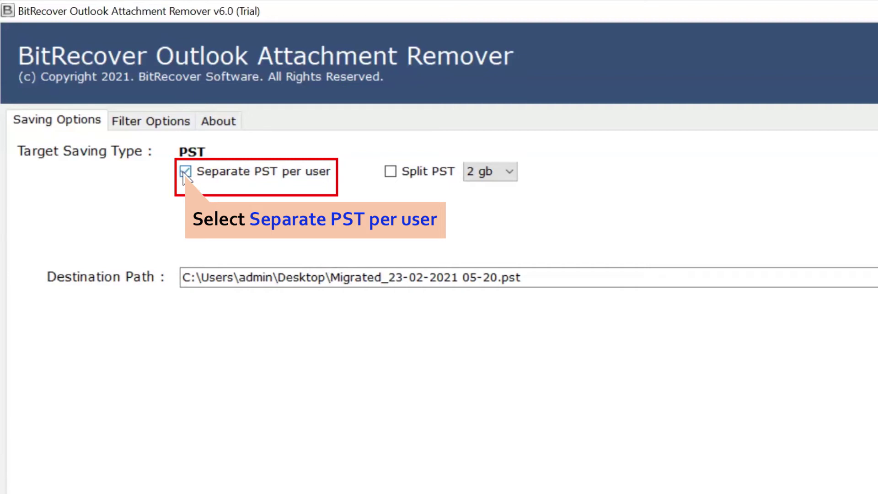
{"action": "left_click", "coordinate": [184, 172]}
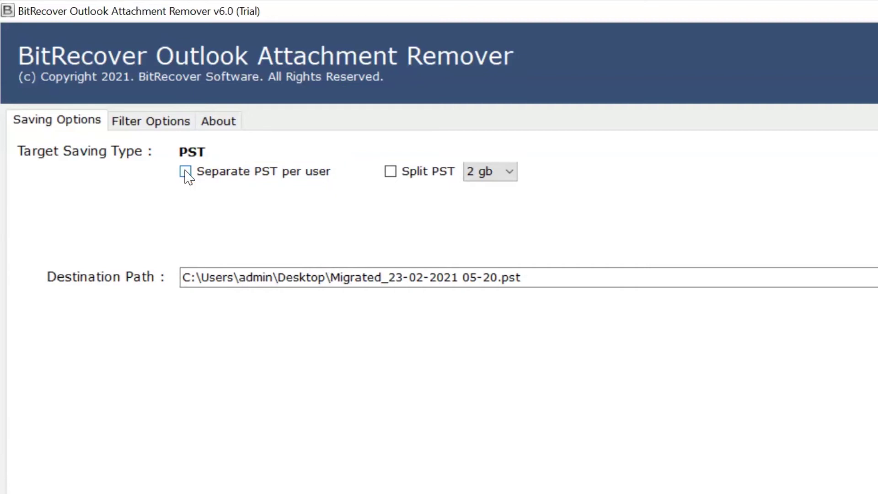
{"action": "left_click", "coordinate": [391, 174]}
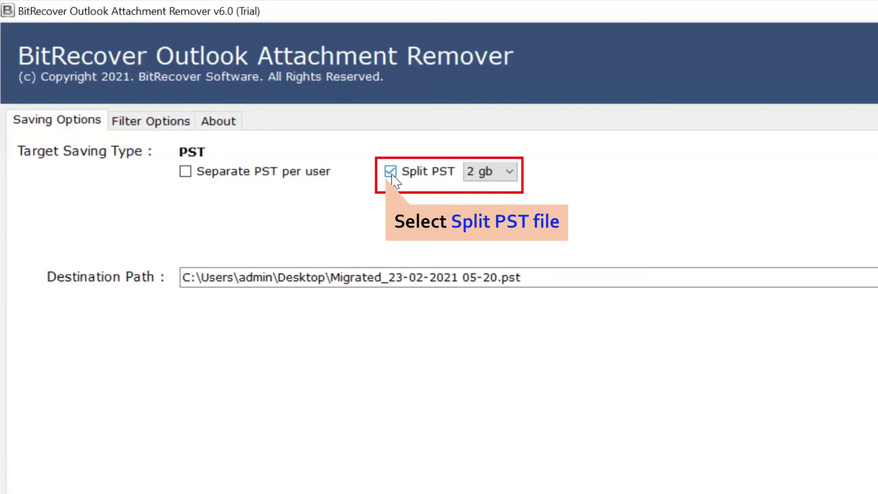
{"action": "left_click", "coordinate": [508, 171]}
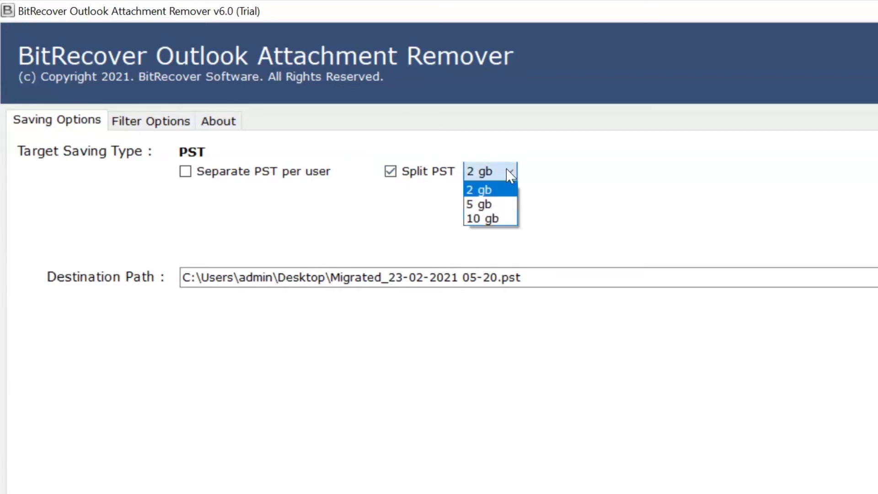
{"action": "left_click", "coordinate": [508, 197]}
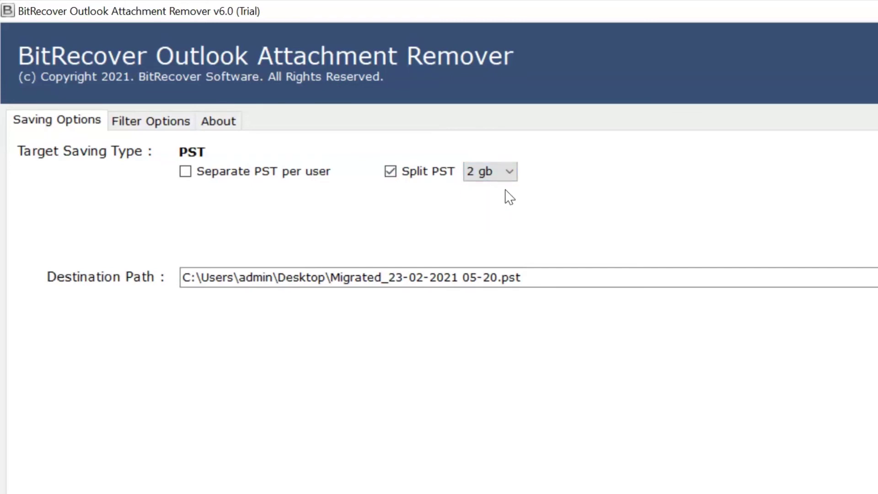
{"action": "left_click", "coordinate": [391, 173]}
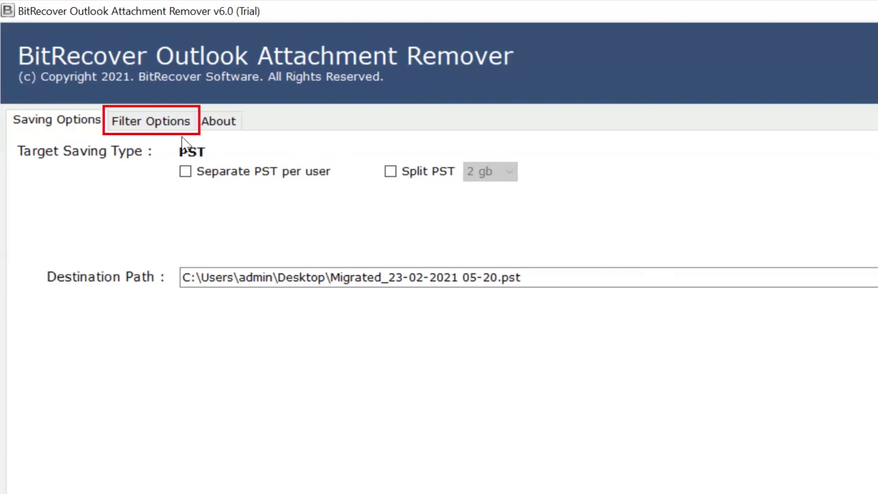
Step: Review the Filter Options, leaving Use Advance Settings for Filter Saving unticked
{"action": "left_click", "coordinate": [160, 125]}
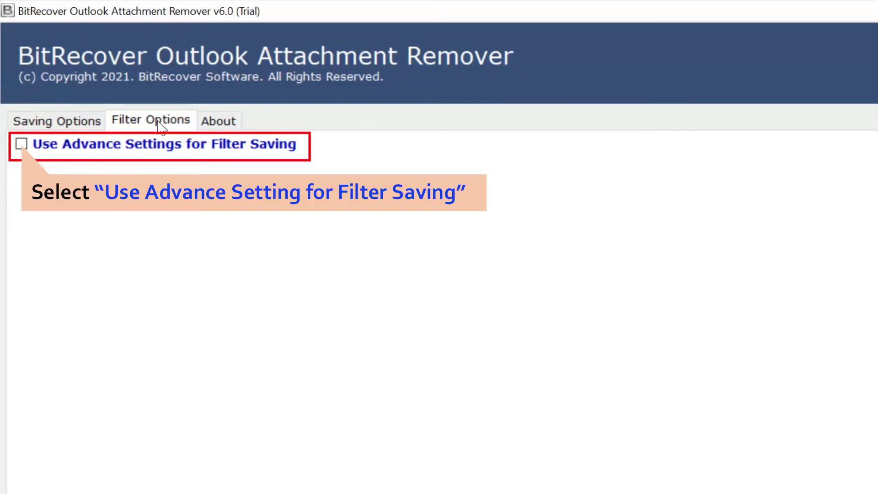
{"action": "left_click", "coordinate": [21, 144]}
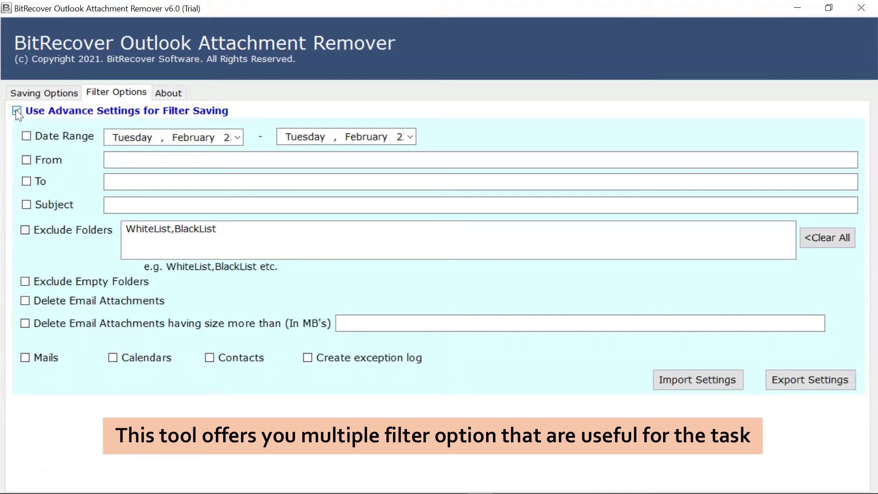
{"action": "left_click", "coordinate": [17, 114]}
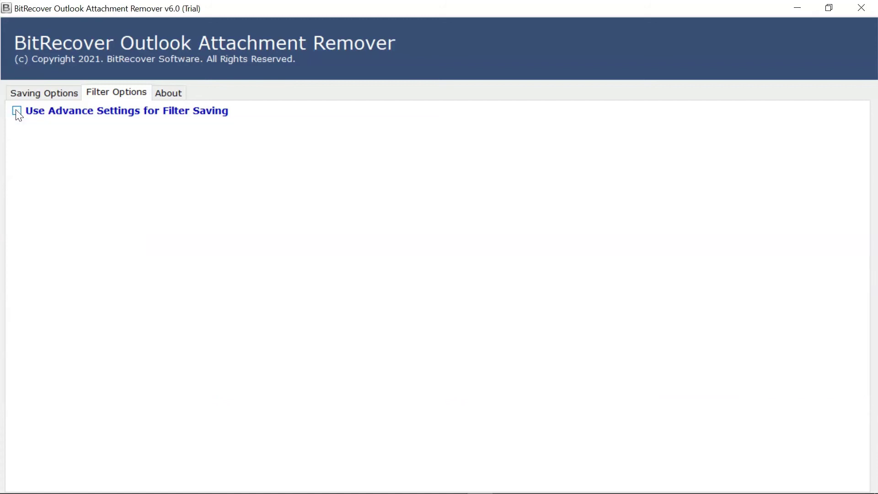
Step: Convert the mailbox to a new attachment-free PST on the Desktop from Saving Options
{"action": "left_click", "coordinate": [27, 94]}
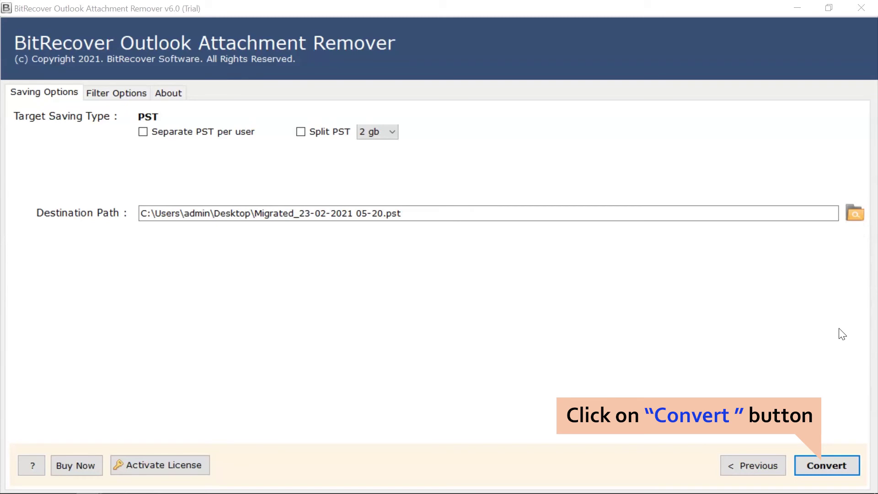
{"action": "left_click", "coordinate": [824, 472]}
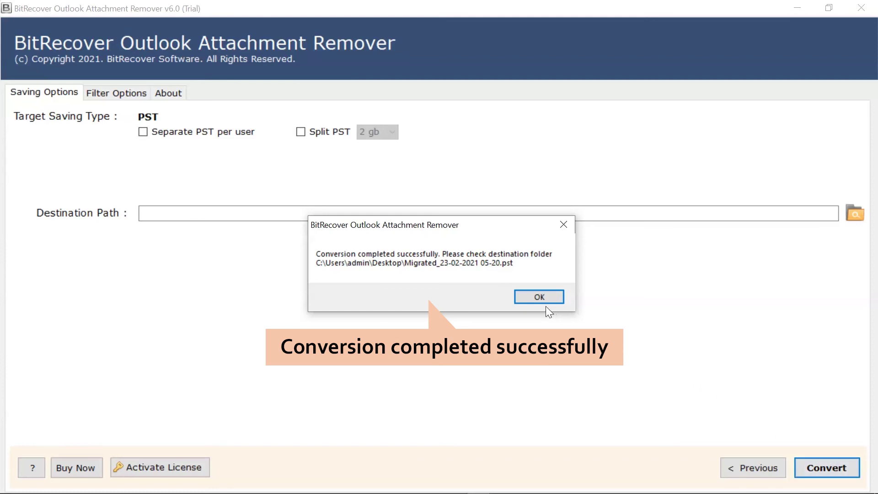
{"action": "left_click", "coordinate": [515, 297]}
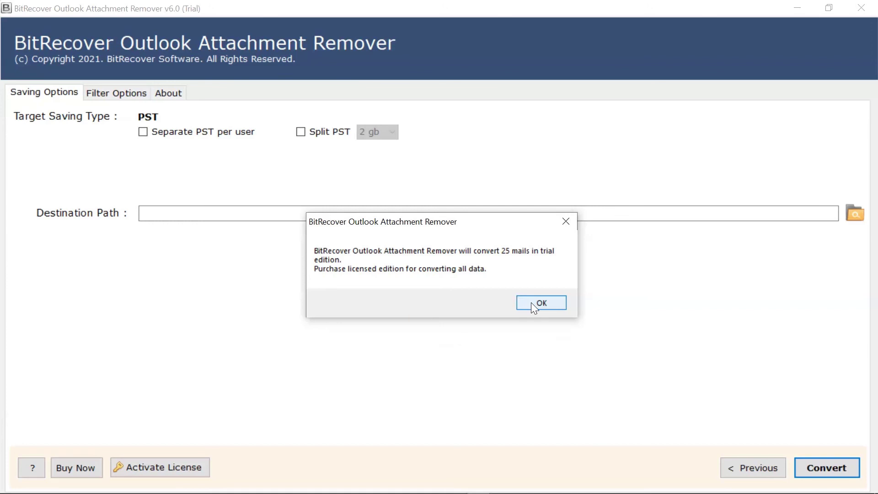
{"action": "left_click", "coordinate": [530, 302]}
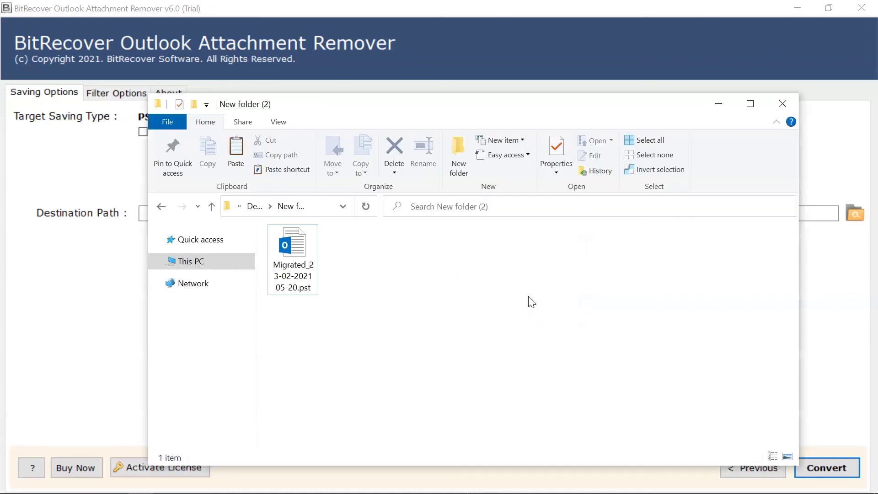